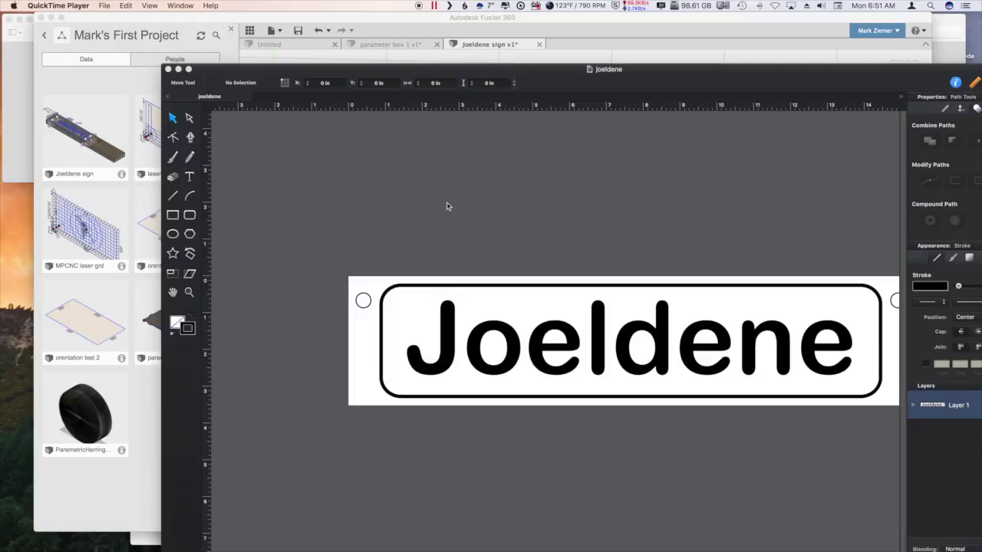
# Reposition the joeldene sign drawing window and scroll down the view
pyautogui.moveTo(330, 71); pyautogui.dragTo(272, 53)
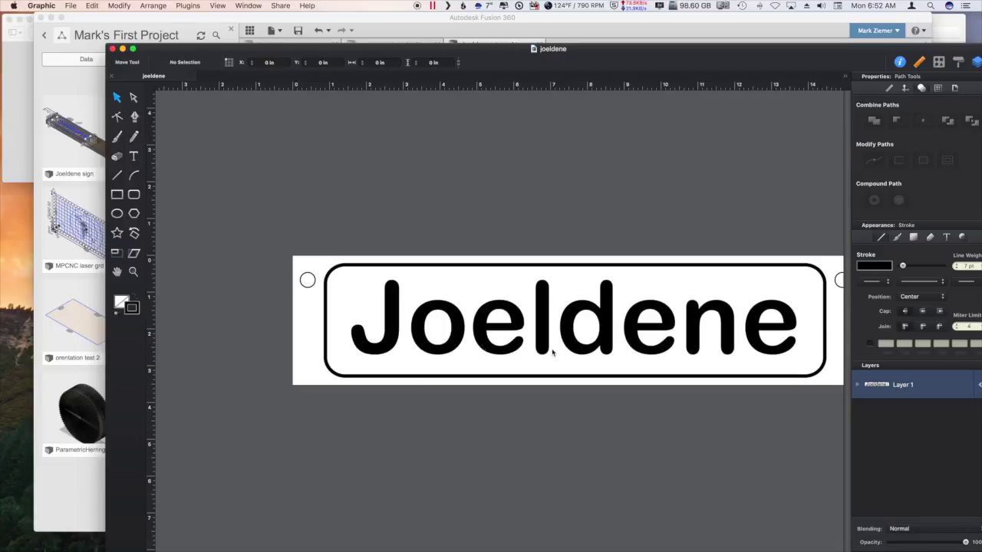
pyautogui.scroll(-1, 552, 352)
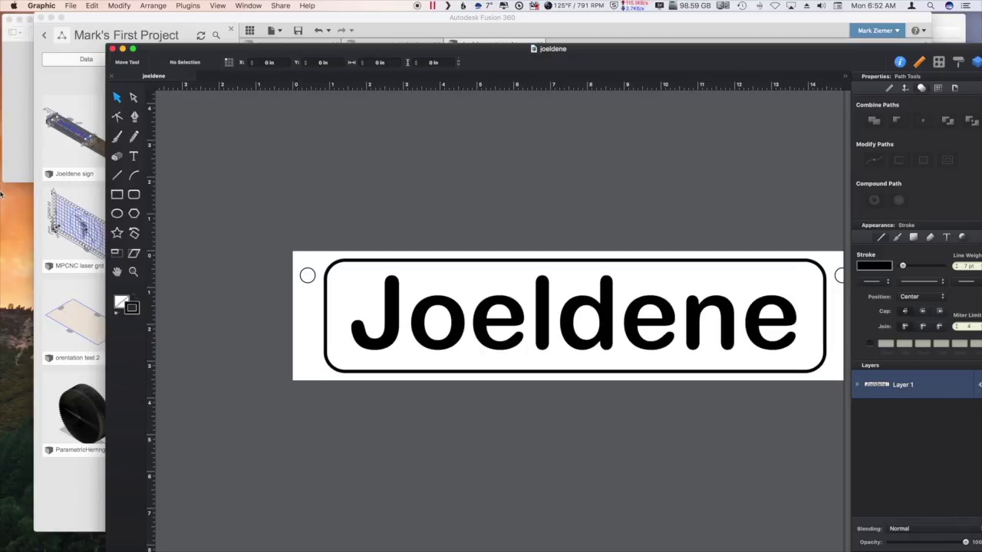
# Bring Fusion 360 forward, nudge its window left, and view the Autodesk profile page
pyautogui.click(99, 513)
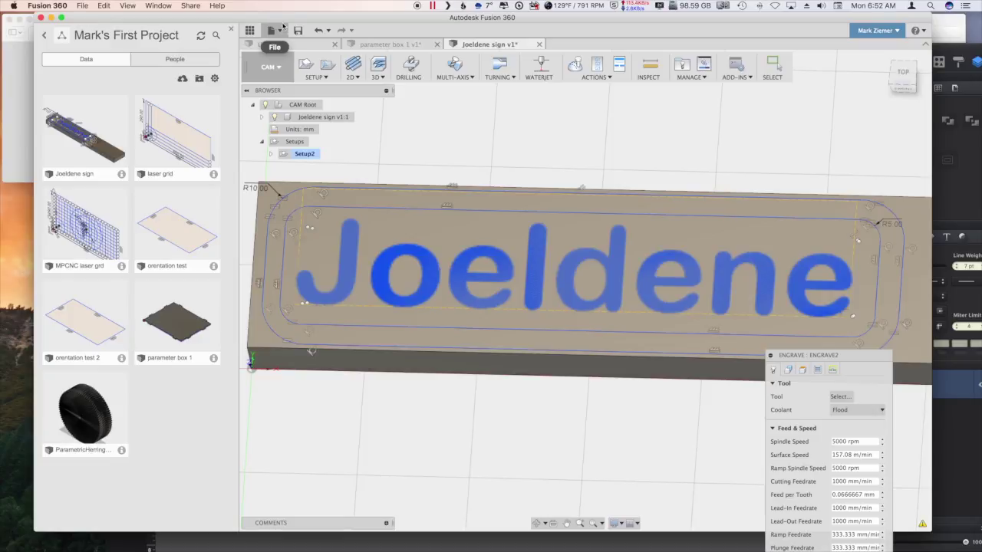
pyautogui.moveTo(283, 15); pyautogui.dragTo(249, 14)
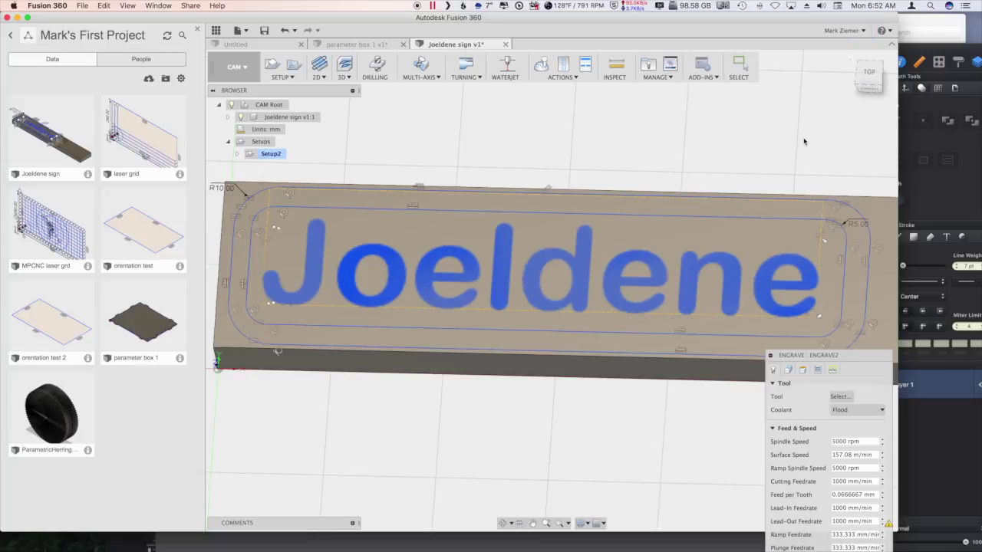
pyautogui.click(850, 32)
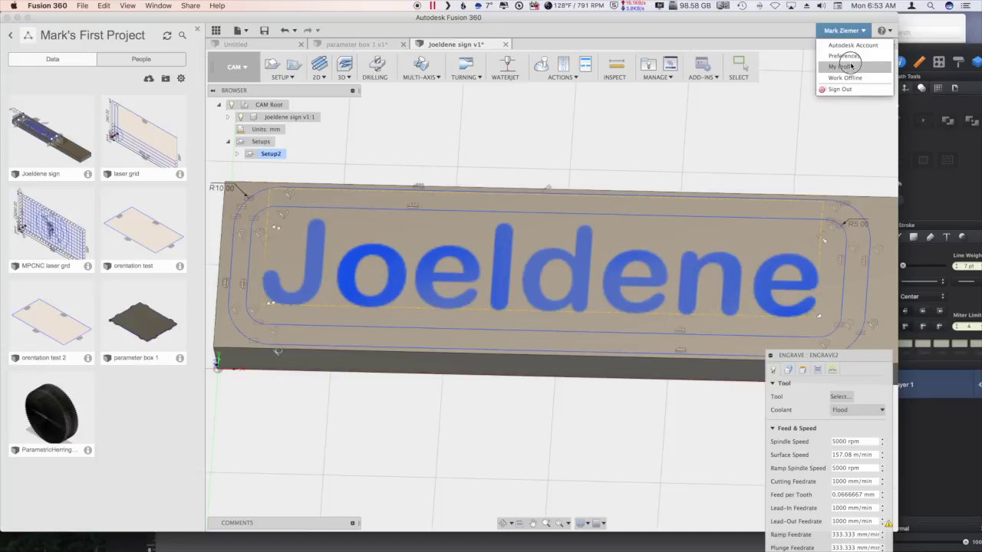
pyautogui.click(850, 66)
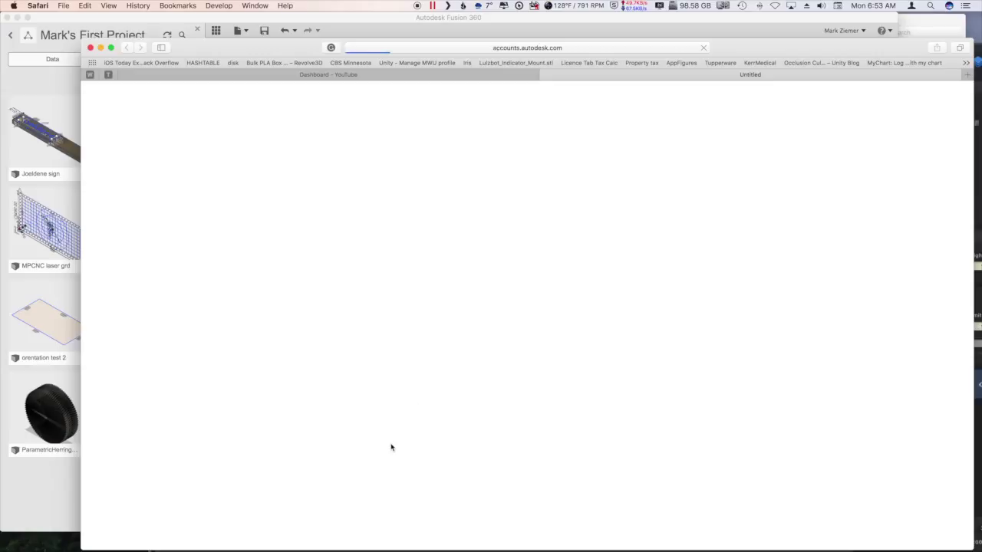
# Close the Safari profile page and open Preferences from the Fusion 360 account menu
pyautogui.click(90, 48)
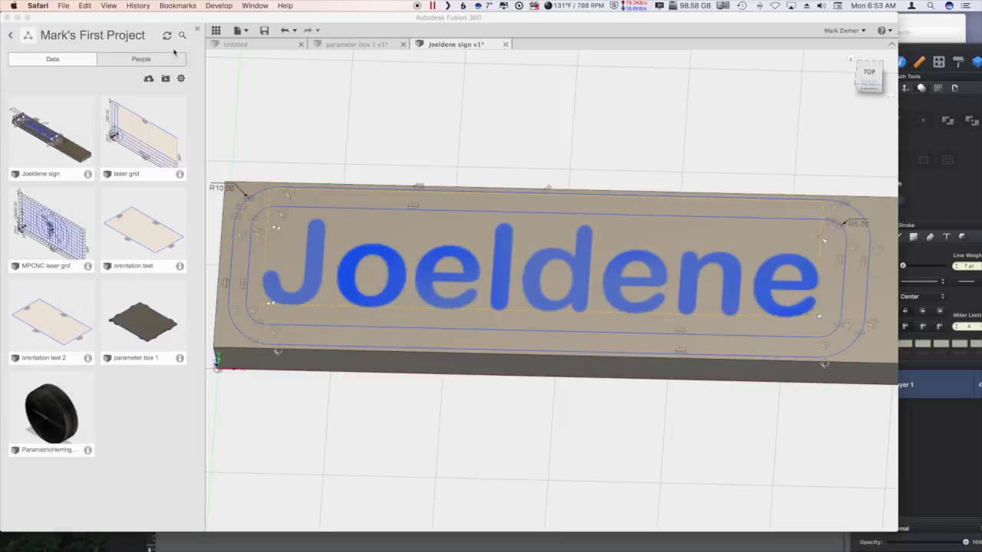
pyautogui.click(849, 29)
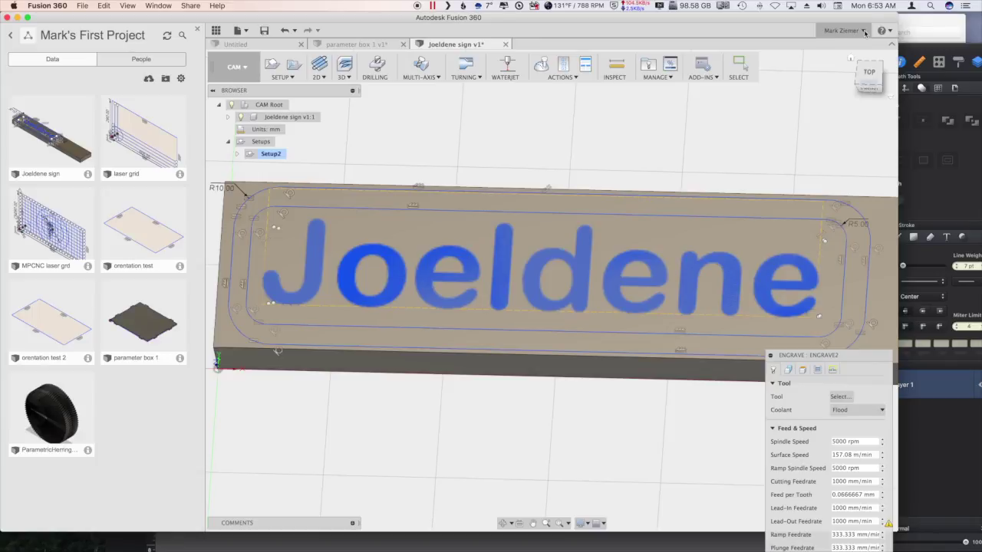
pyautogui.click(863, 32)
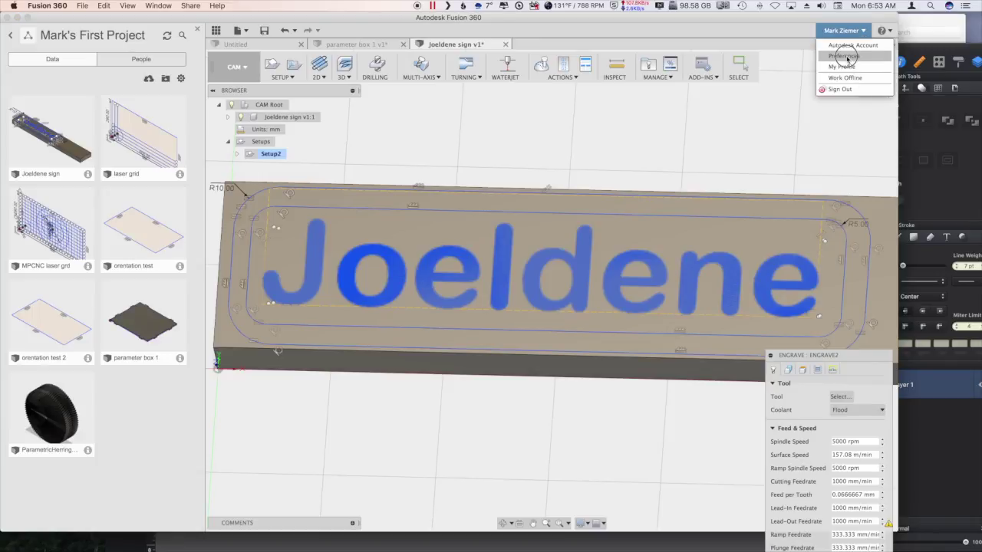
pyautogui.click(844, 56)
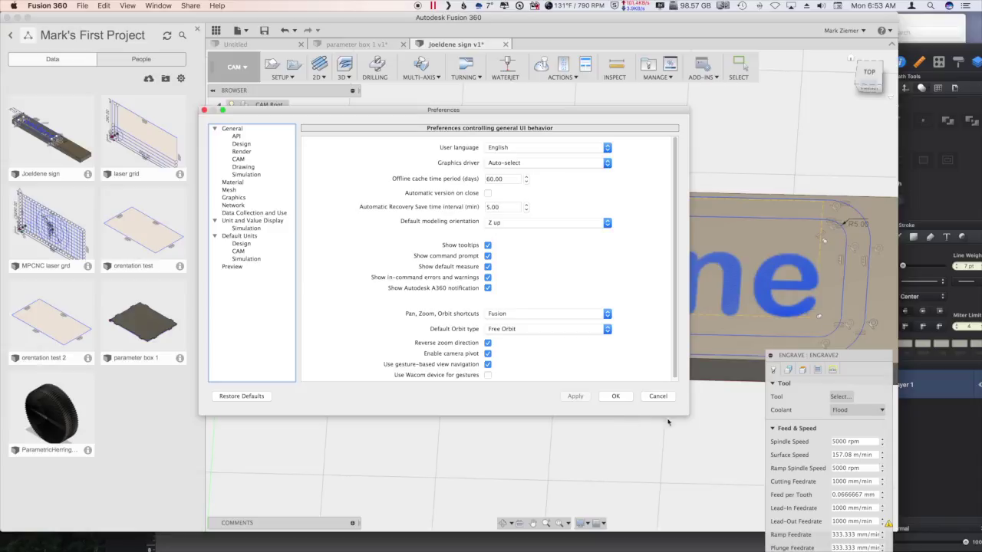
# Cancel the Fusion 360 Preferences dialog, leaving all settings unchanged
pyautogui.click(657, 396)
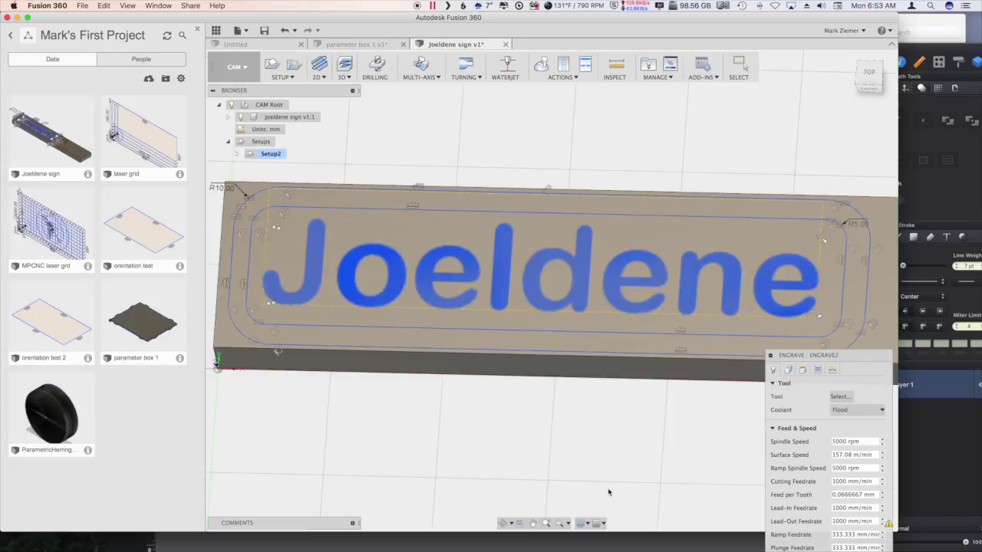
# Bring the joeldene drawing forward, check its PNG export at 400 pixels/in, then cancel
pyautogui.click(936, 496)
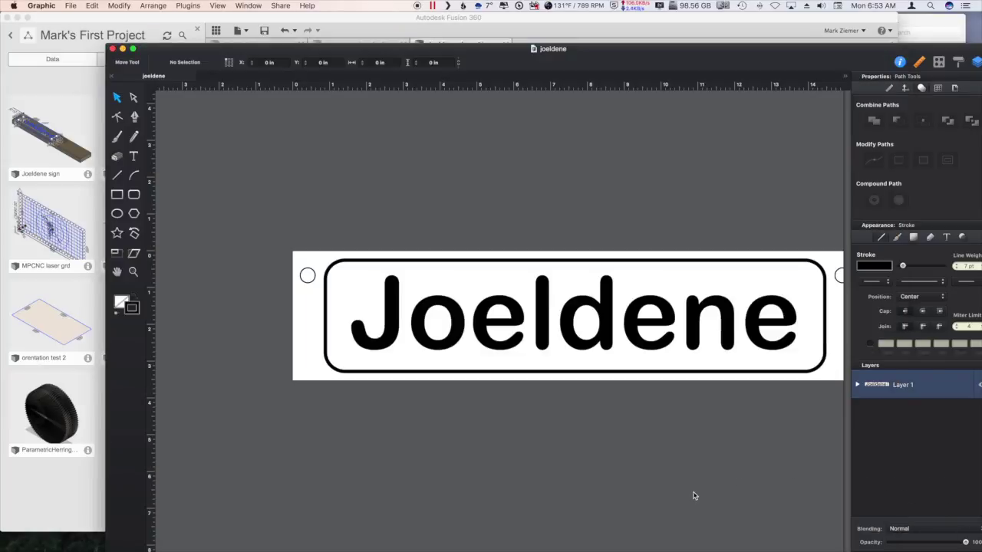
pyautogui.click(73, 7)
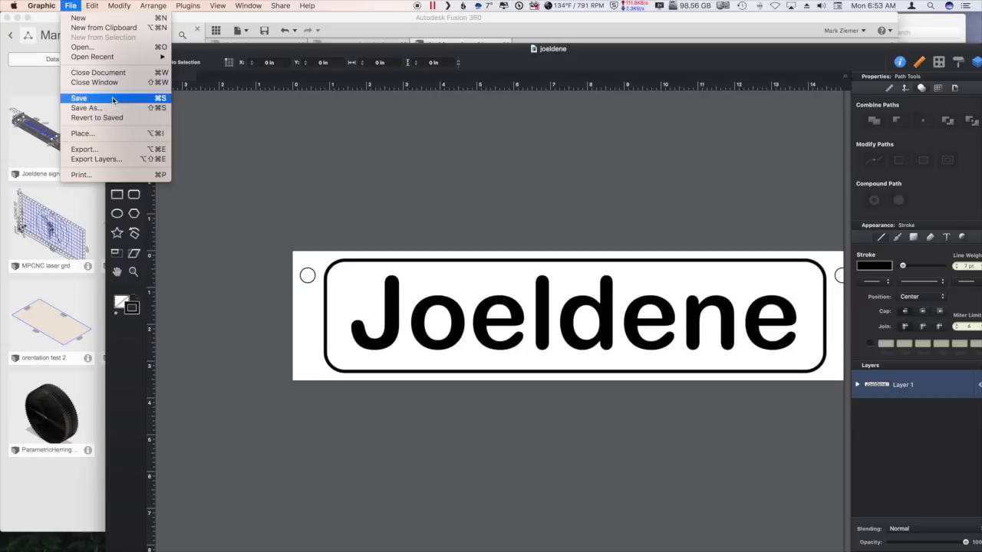
pyautogui.click(122, 152)
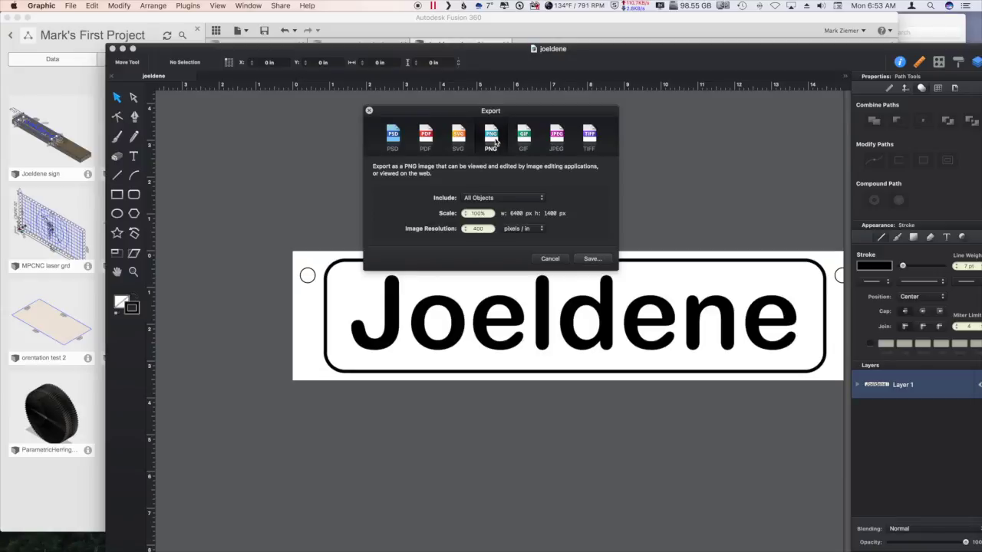
pyautogui.click(551, 259)
pyautogui.moveTo(22, 540)
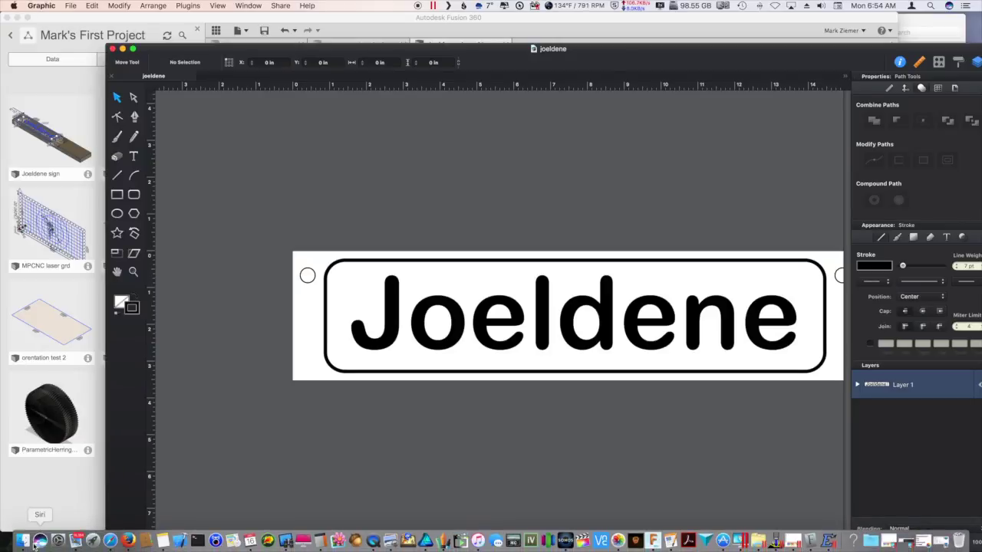
# Open joeldene.png from the Eight TB drive in Preview and bring up its Export sheet
pyautogui.click(24, 542)
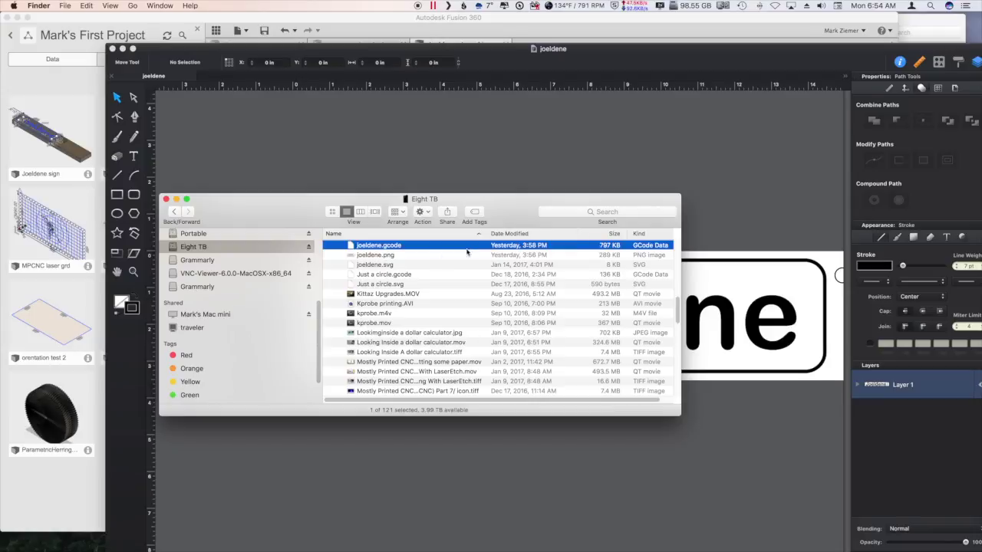
pyautogui.doubleClick(394, 256)
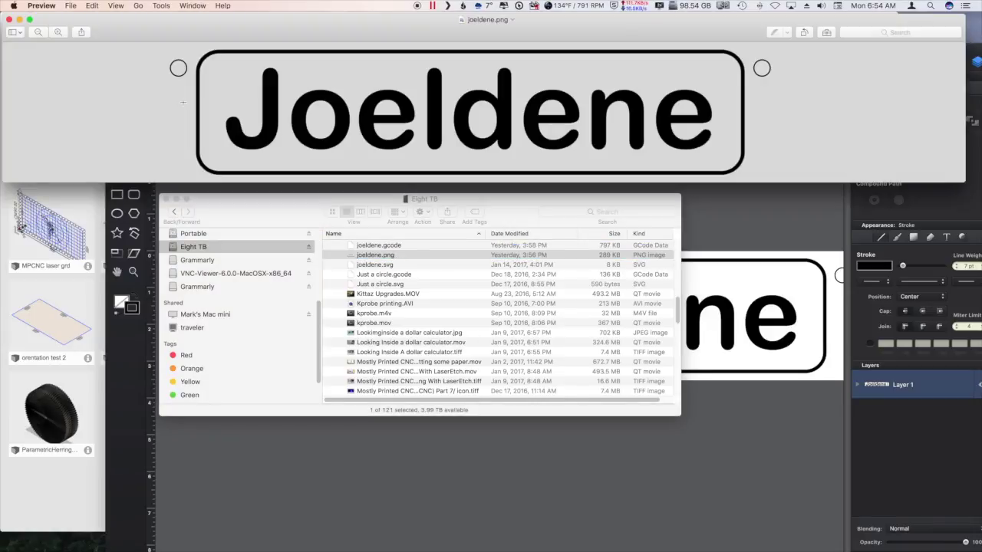
pyautogui.click(69, 6)
pyautogui.click(115, 111)
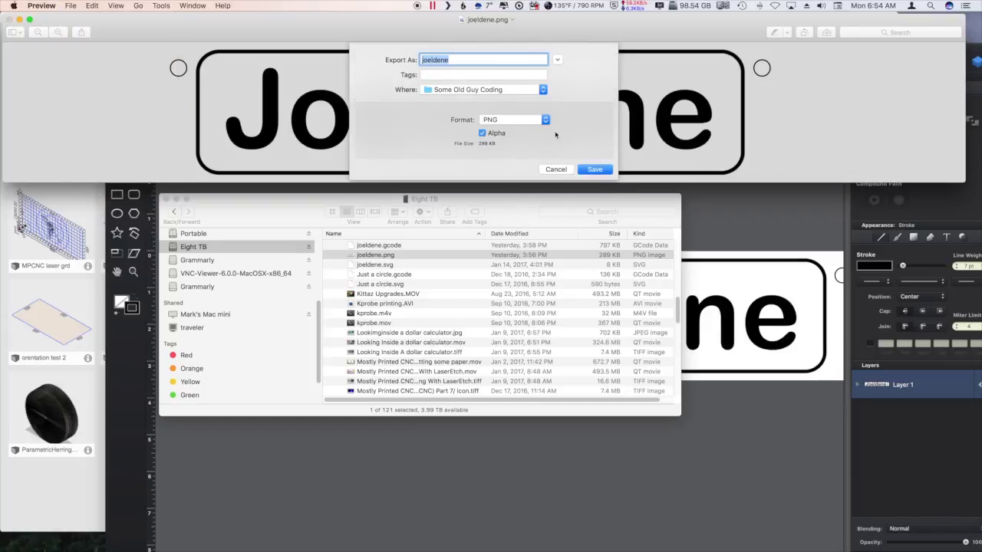
pyautogui.click(545, 121)
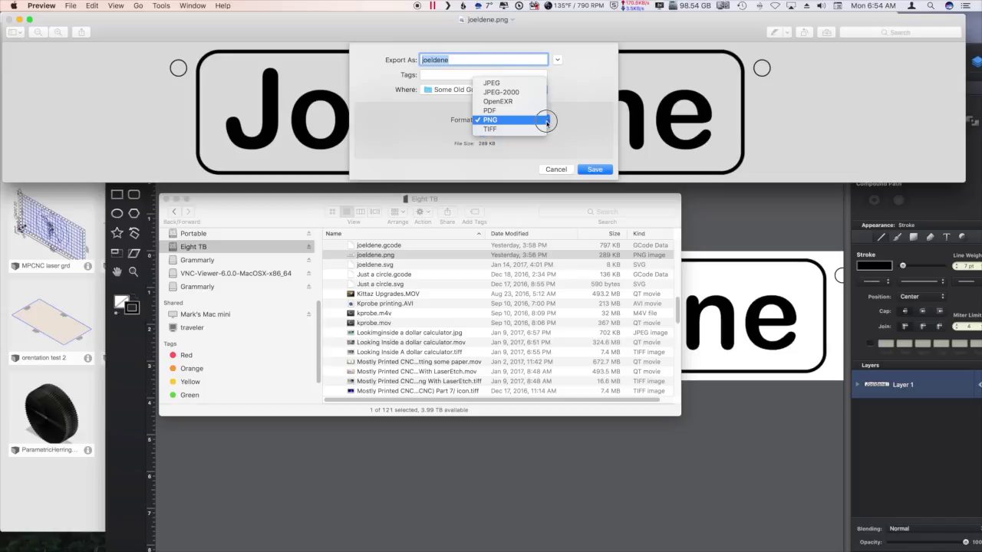
pyautogui.click(407, 135)
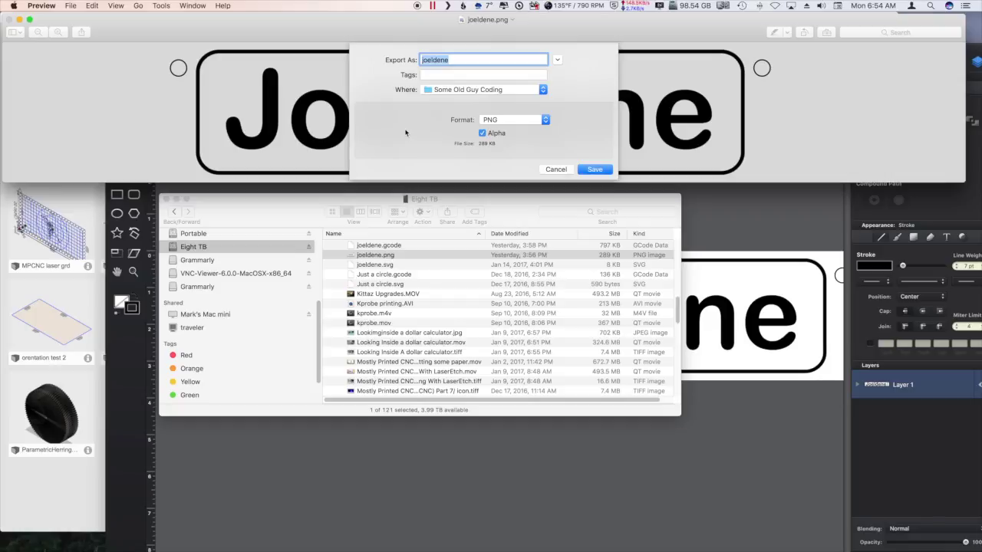
# Set the export format to Microsoft BMP with Alpha off, then cancel without saving
pyautogui.click(544, 119)
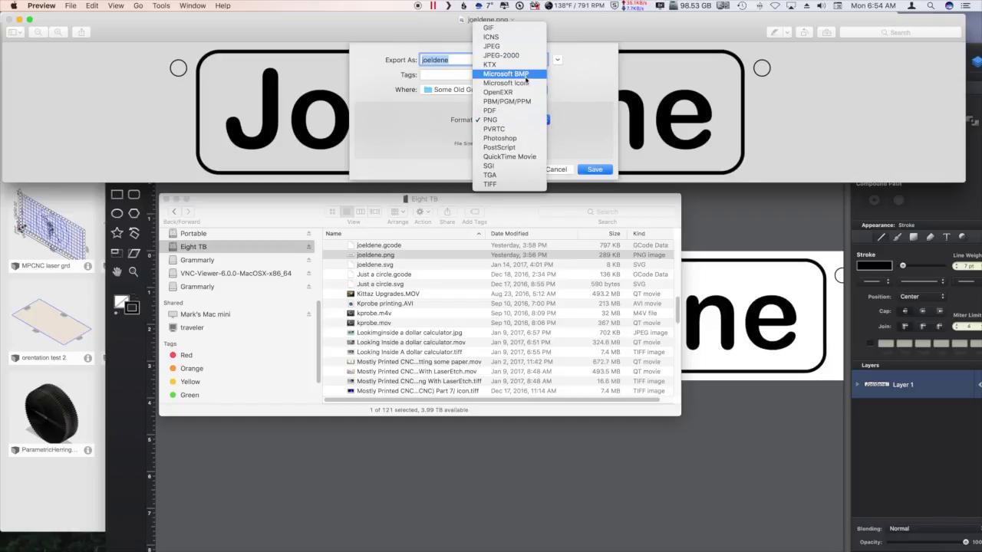
pyautogui.click(523, 75)
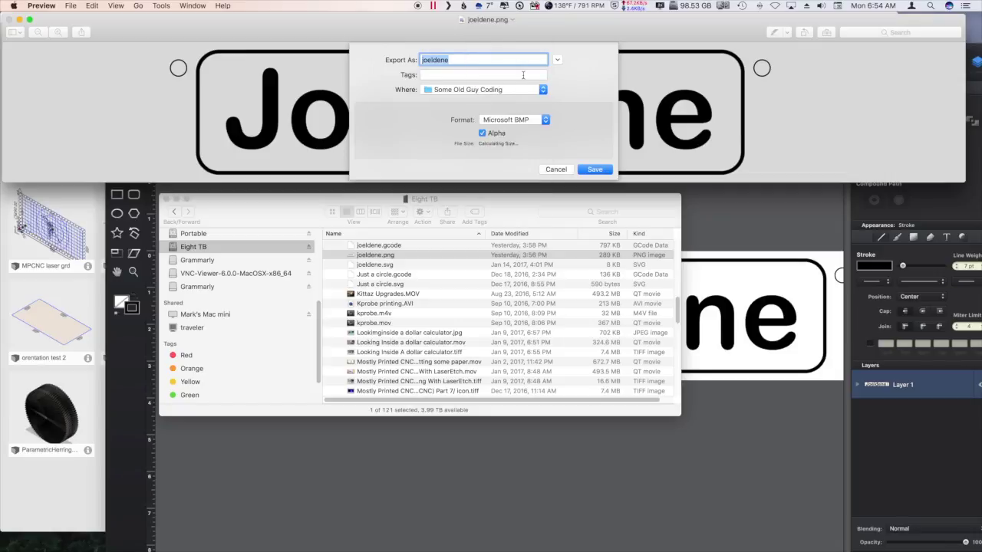
pyautogui.click(482, 134)
pyautogui.click(562, 170)
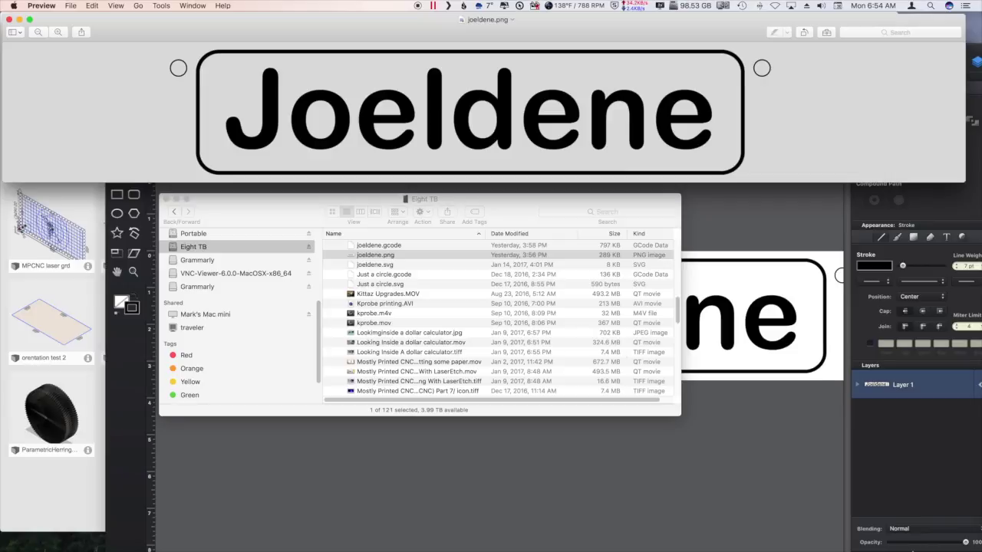
pyautogui.moveTo(831, 546)
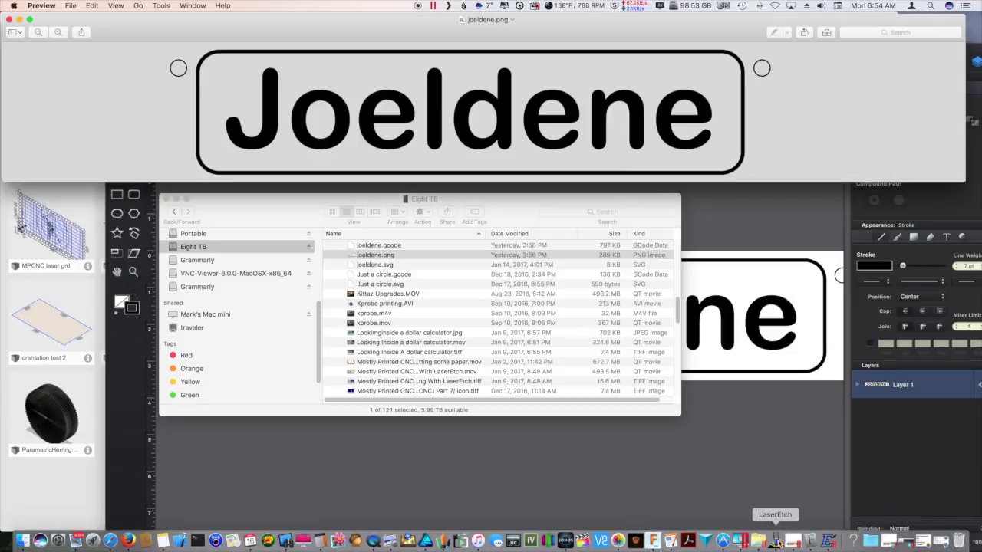
# Bring the LaserEtch window showing joeldene.bmp at 6400 x 1400 pixels to the front
pyautogui.click(777, 542)
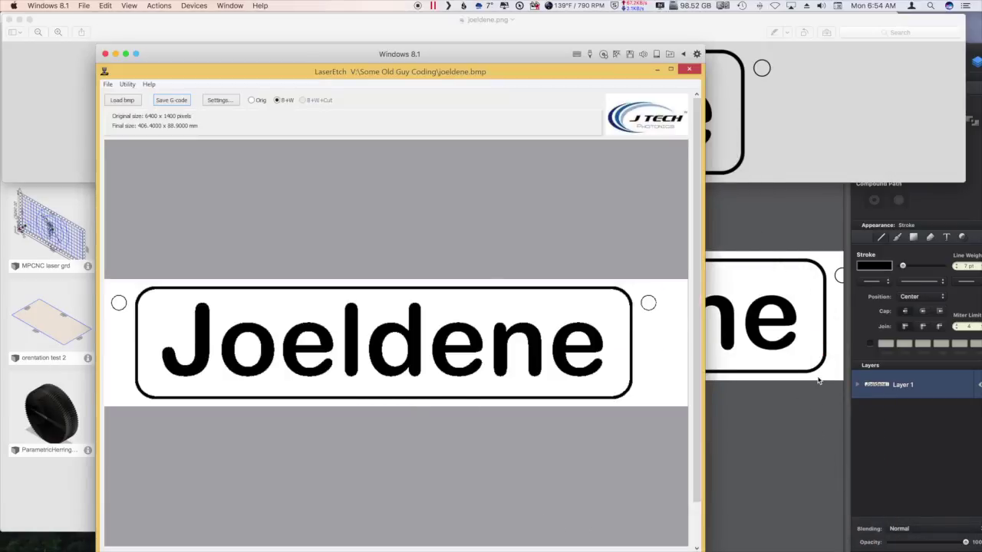
pyautogui.click(784, 415)
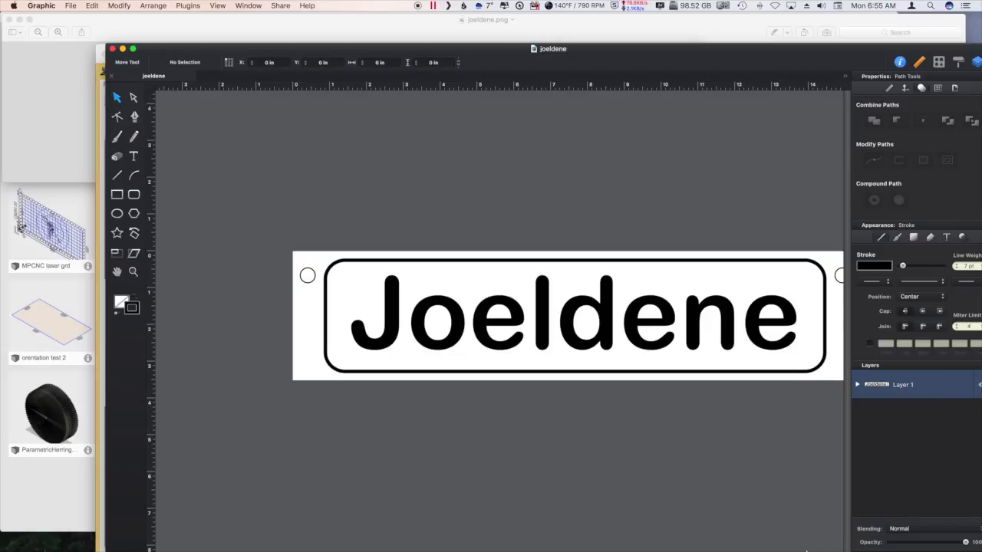
pyautogui.moveTo(798, 546)
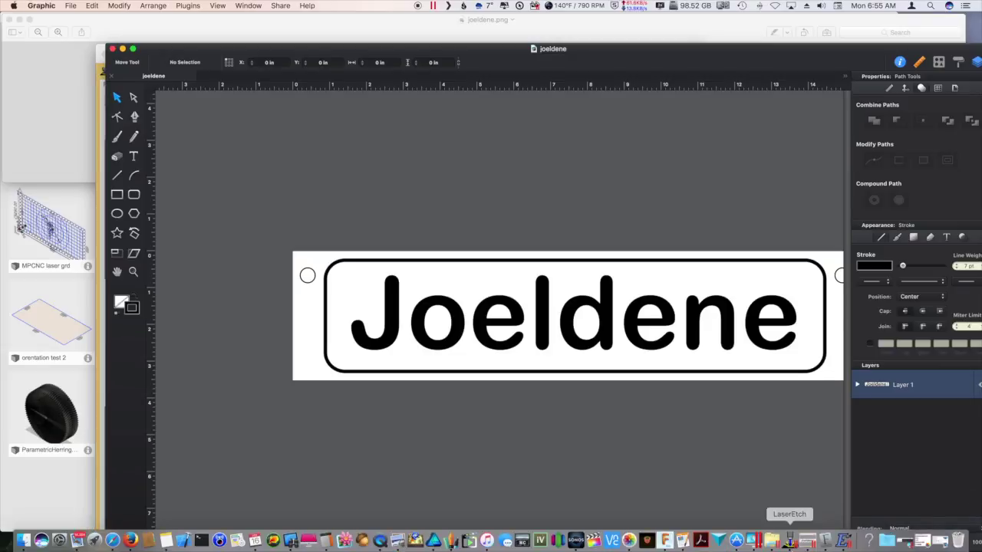
pyautogui.click(790, 543)
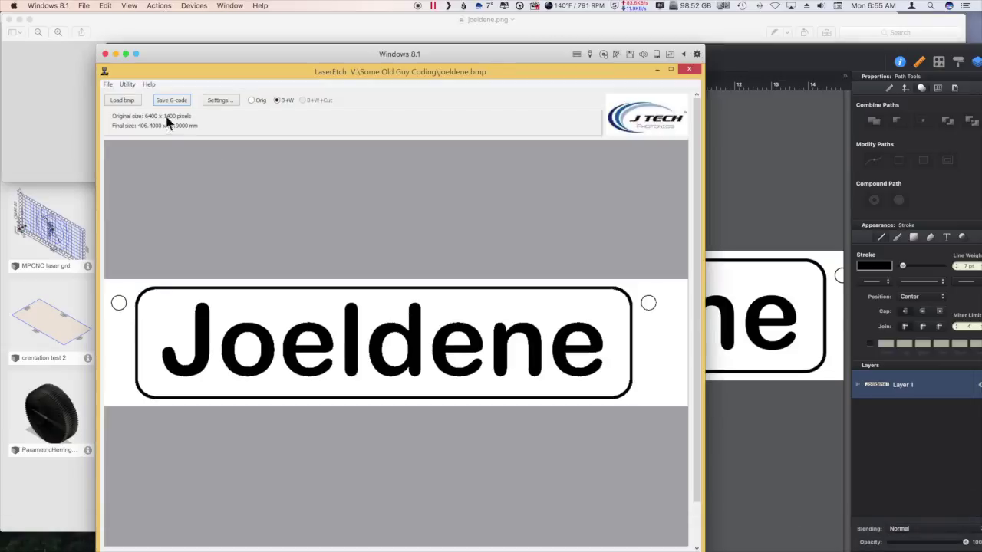
pyautogui.click(221, 101)
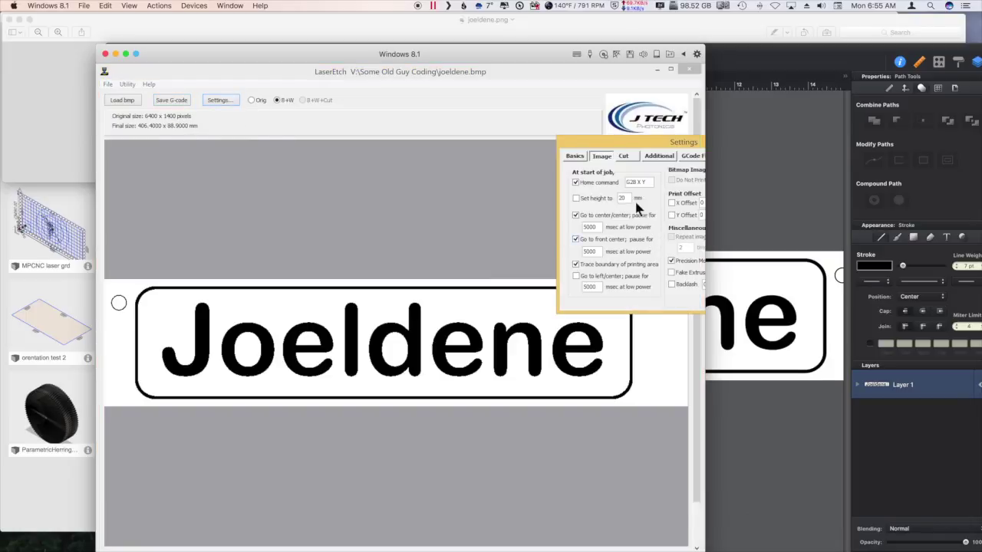
pyautogui.moveTo(619, 143); pyautogui.dragTo(462, 147)
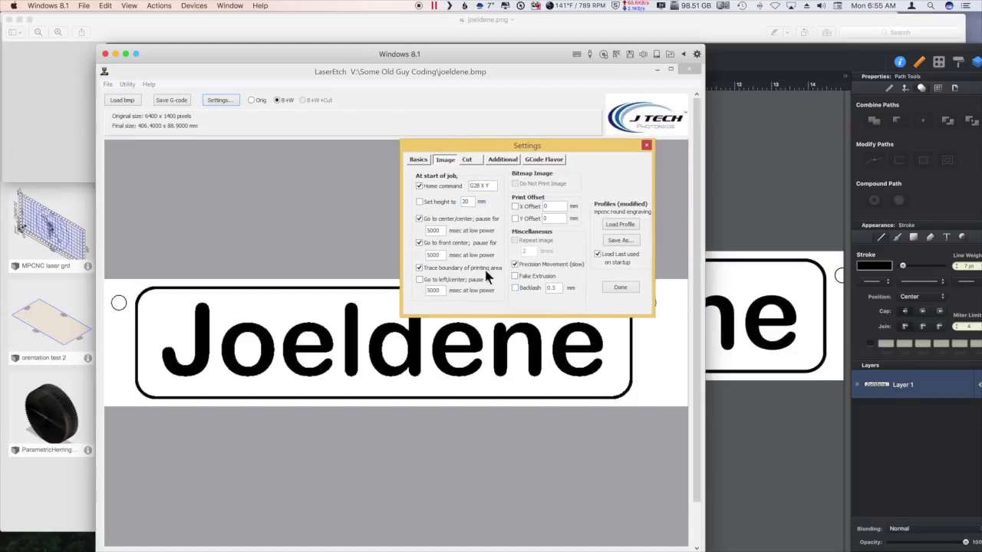
pyautogui.click(418, 159)
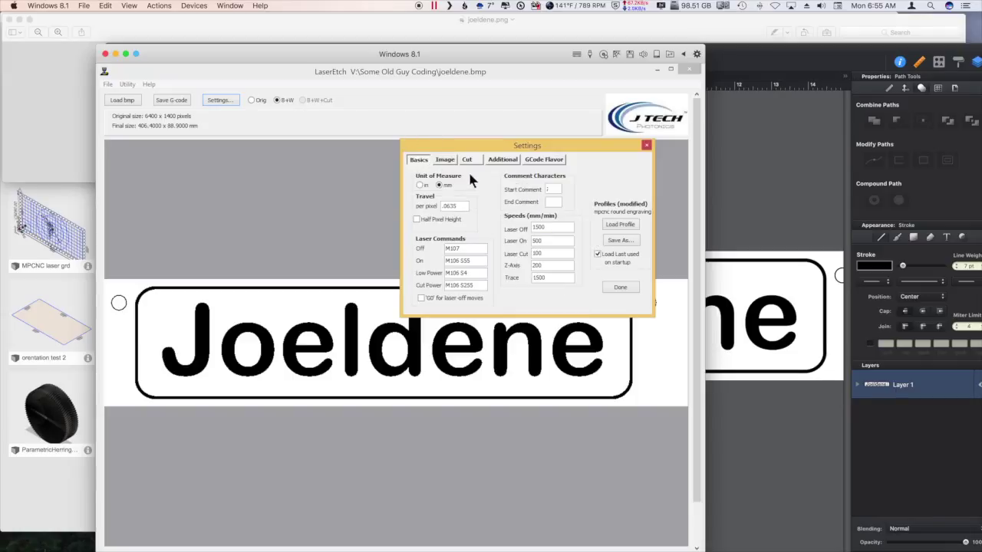
pyautogui.doubleClick(463, 261)
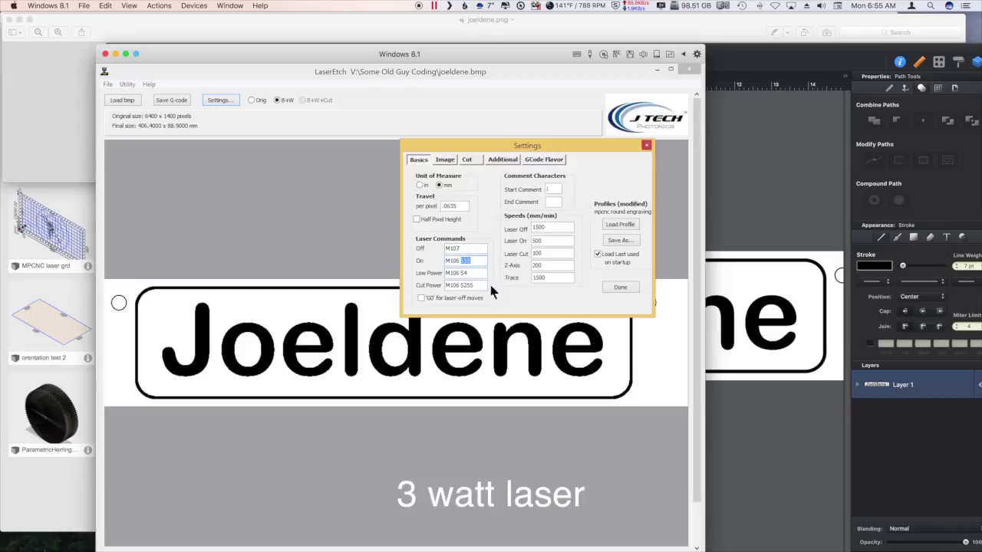
pyautogui.click(547, 255)
pyautogui.moveTo(546, 259); pyautogui.dragTo(522, 255)
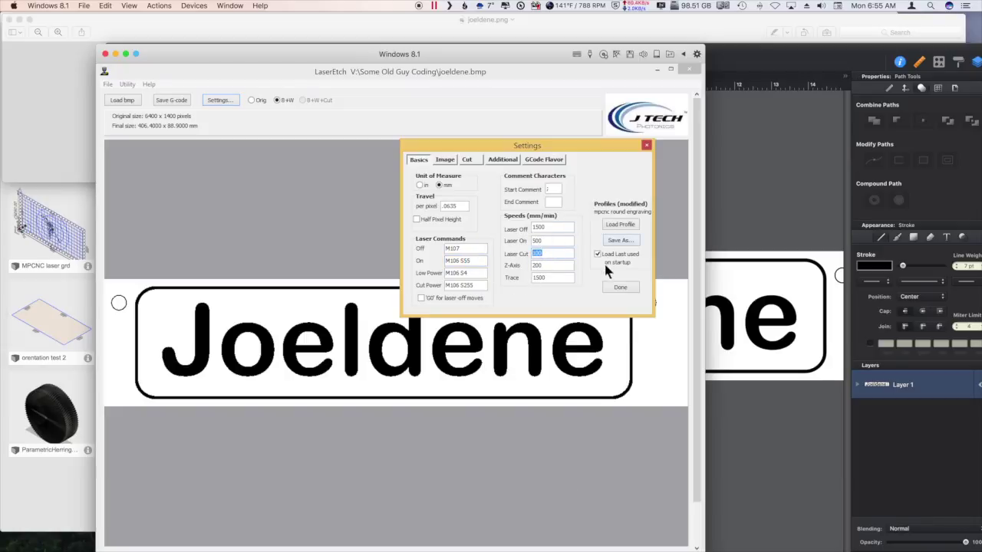
pyautogui.click(645, 143)
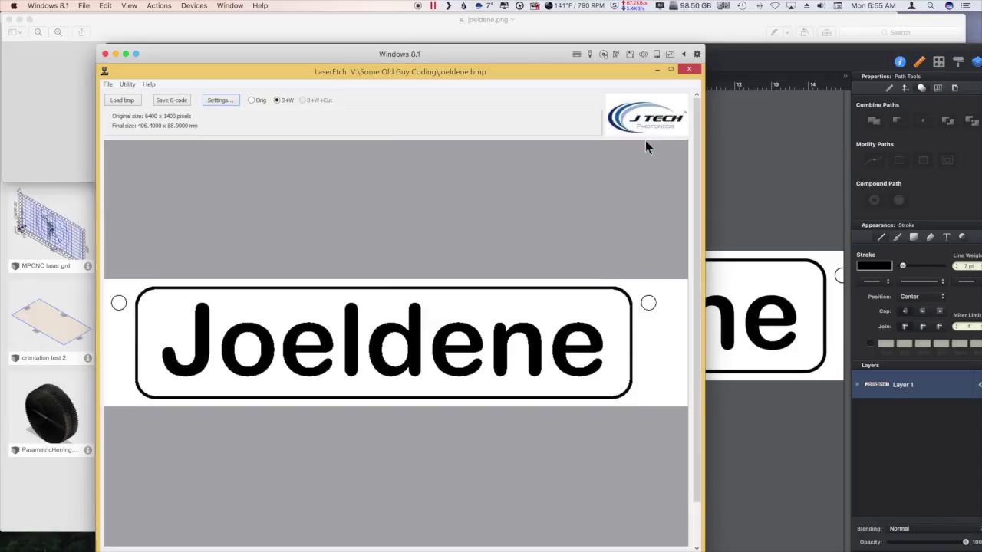
# Bring the Affinity Designer joeldene sign window back in front of the LaserEtch VM
pyautogui.click(792, 470)
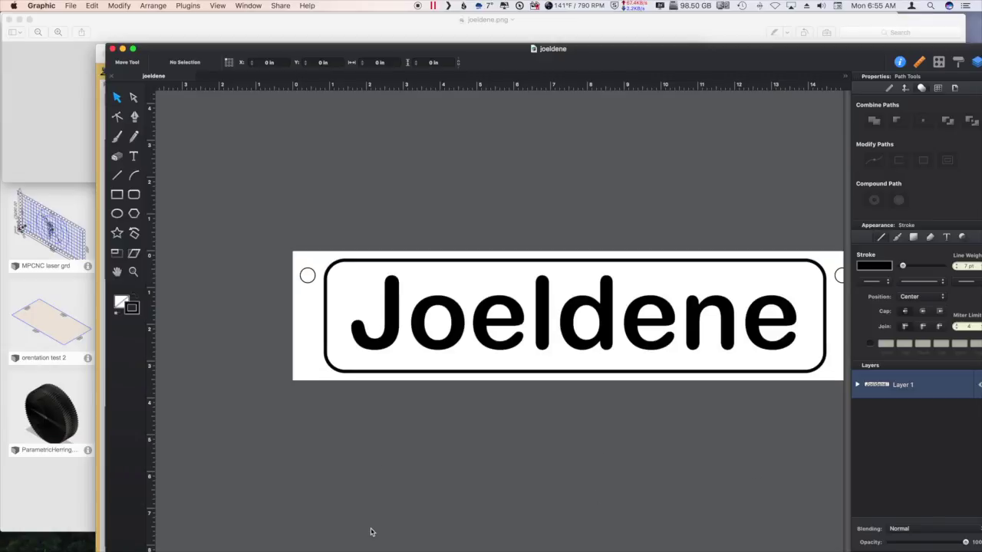
pyautogui.moveTo(430, 549)
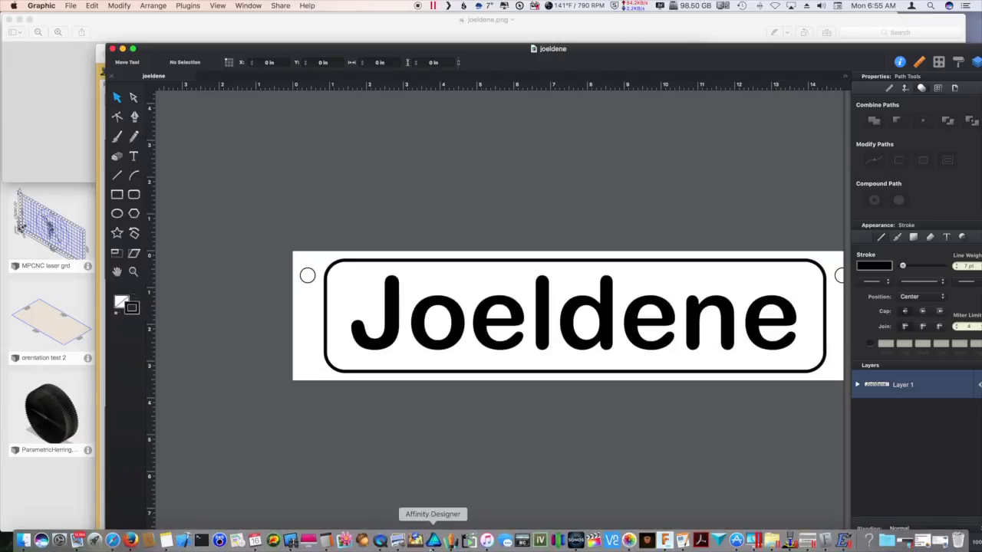